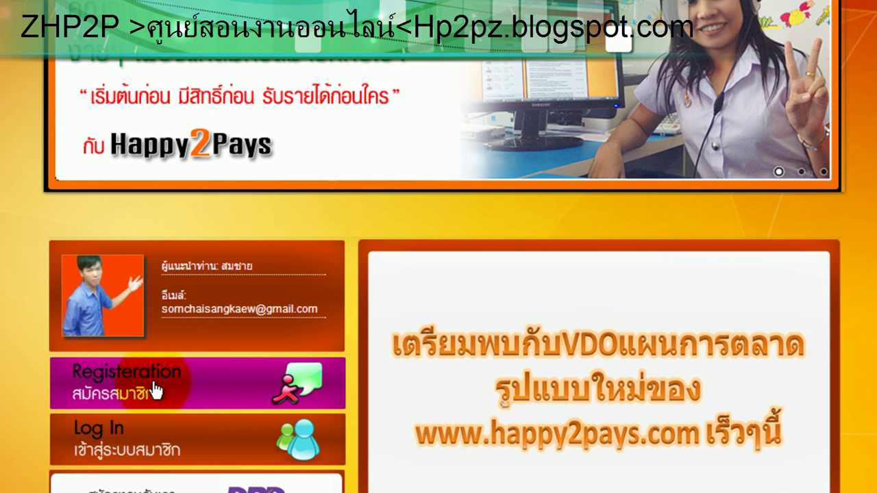
# Step: Open the member registration (สมัครสมาชิก) form and place the cursor in the Thai full-name field
pyautogui.click(154, 389)
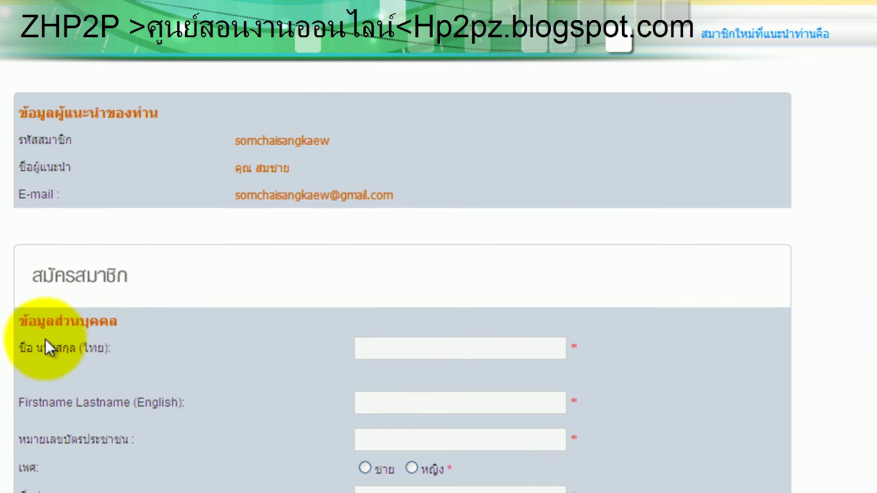
pyautogui.click(409, 348)
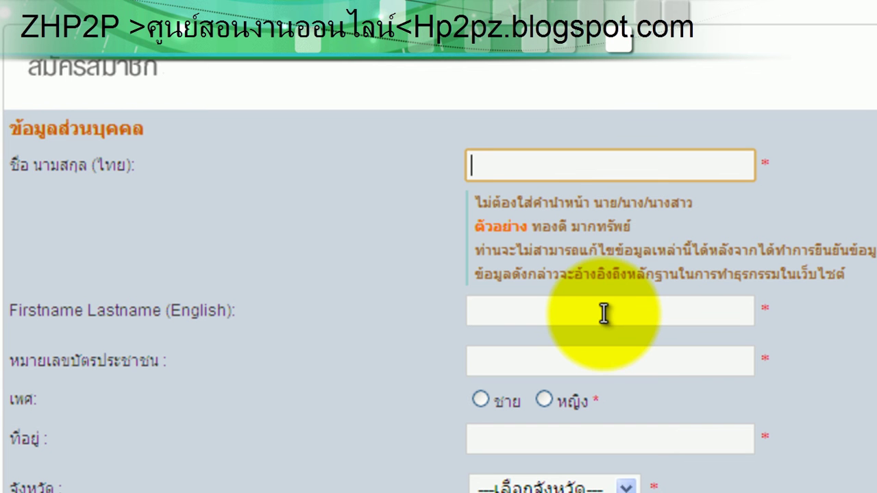
# Step: Enter the applicant's full name in Thai, and in English in capital letters
pyautogui.press('Tab')
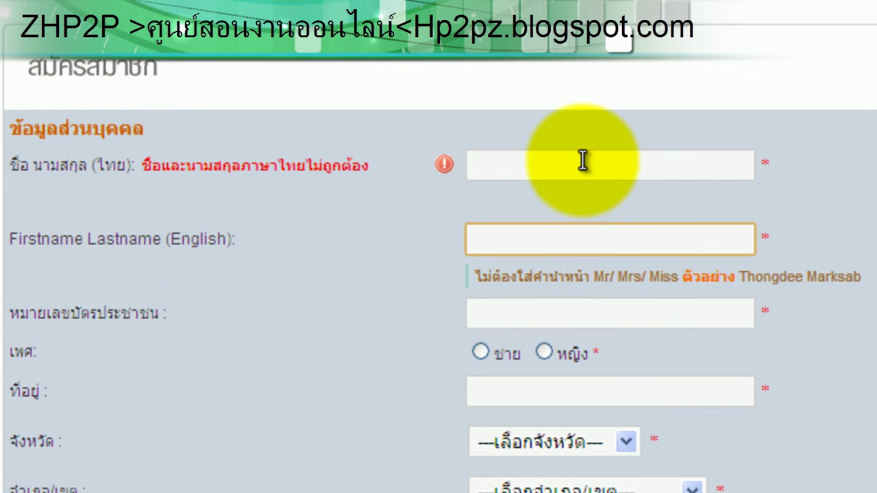
pyautogui.click(582, 160)
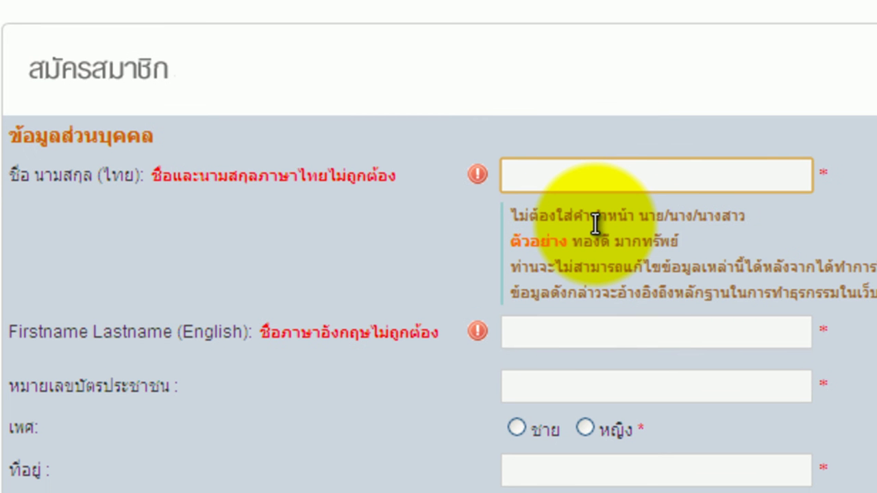
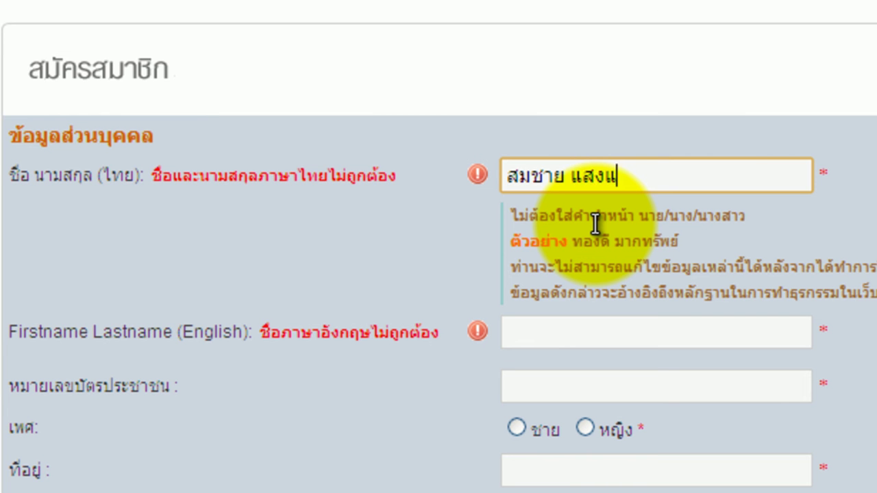
pyautogui.click(583, 324)
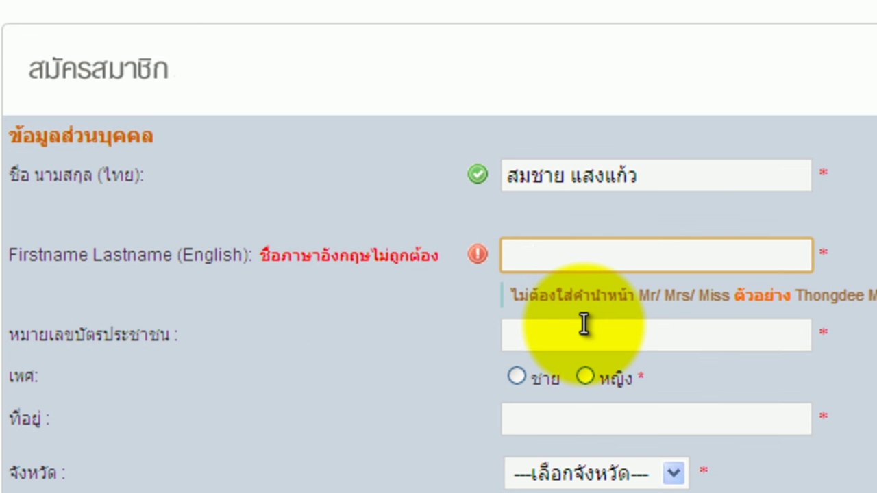
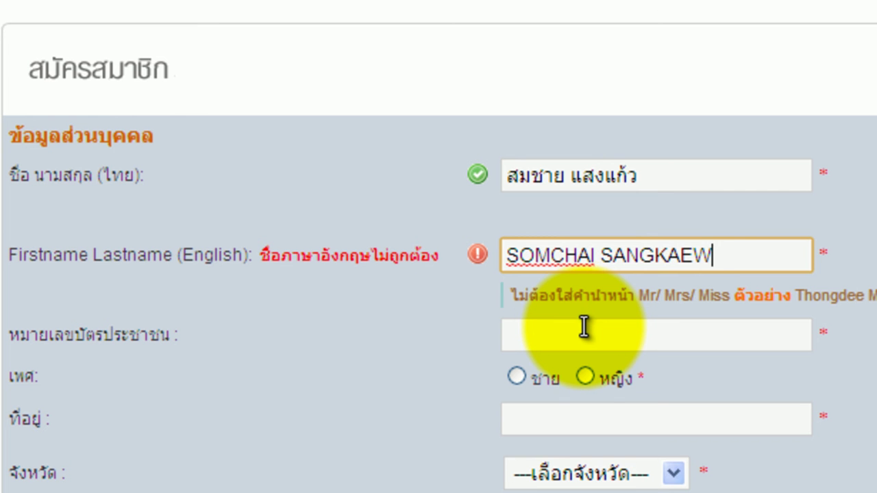
pyautogui.click(585, 327)
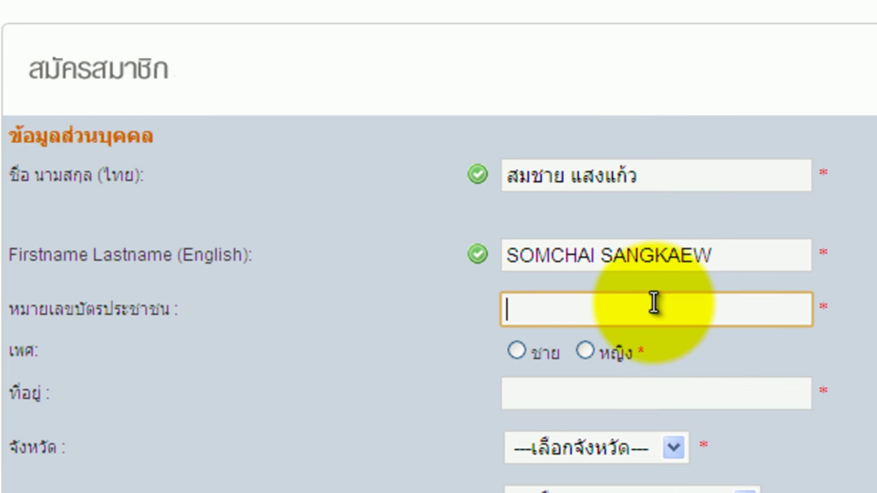
# Step: Enter the applicant's 13-digit national ID number and select the male (ชาย) gender
pyautogui.moveTo(735, 255); pyautogui.dragTo(507, 254)
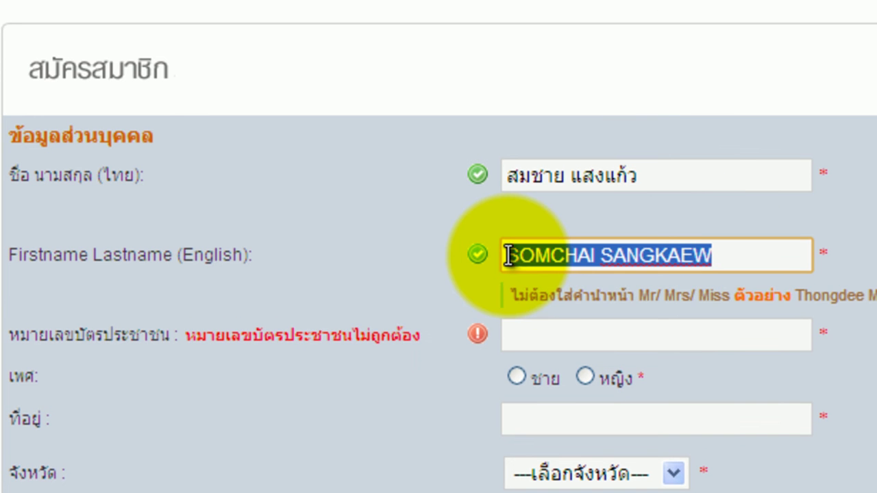
pyautogui.click(520, 336)
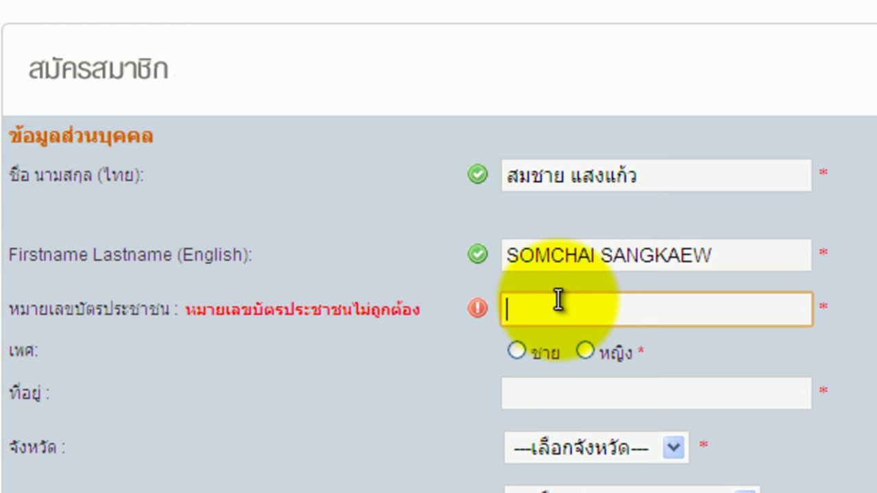
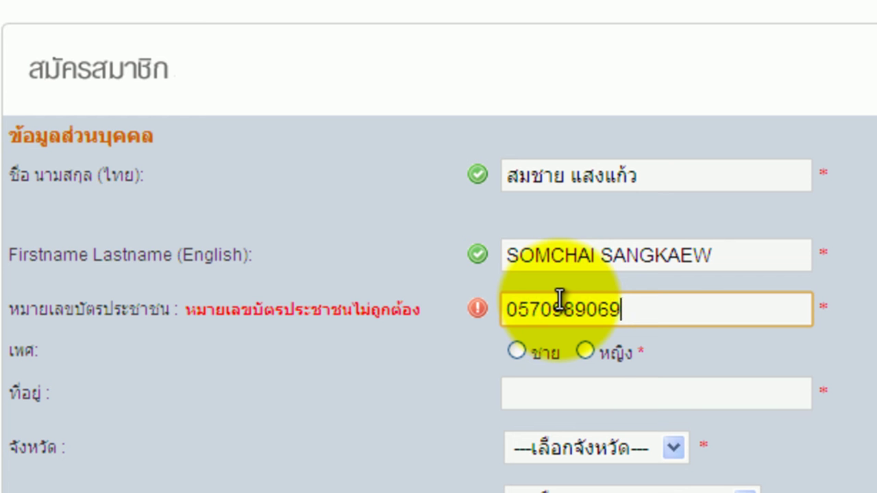
pyautogui.click(519, 354)
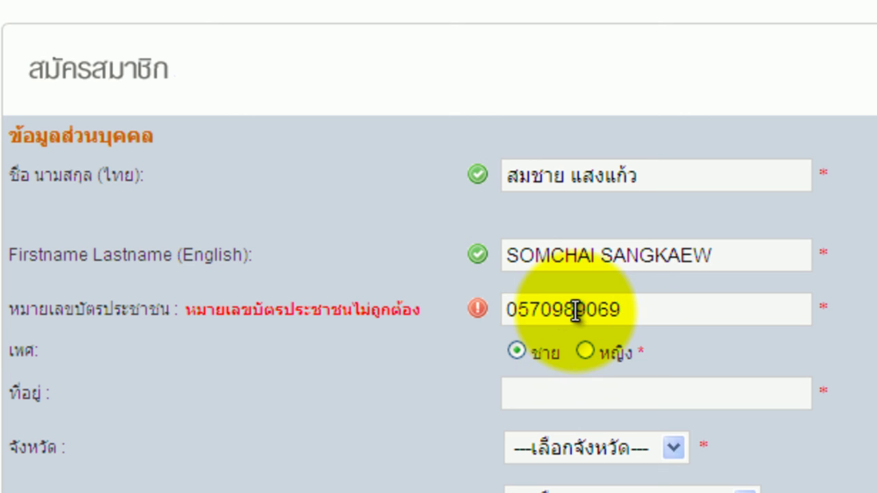
pyautogui.click(637, 319)
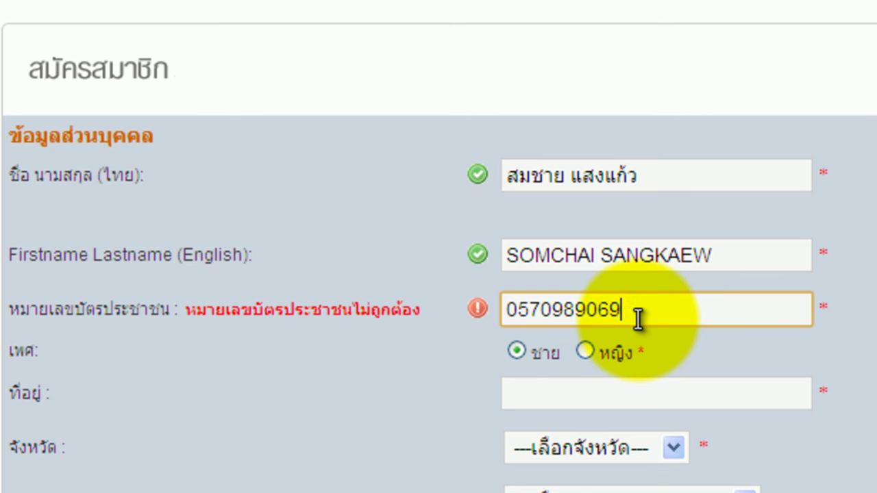
pyautogui.click(664, 379)
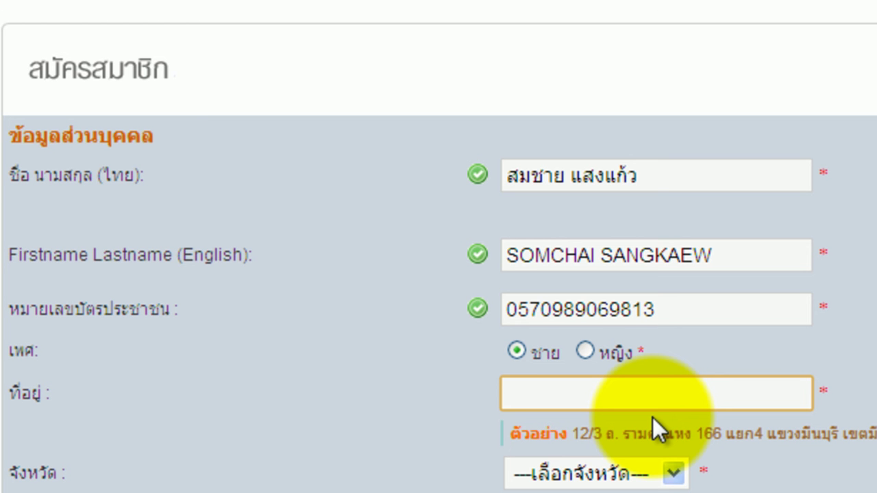
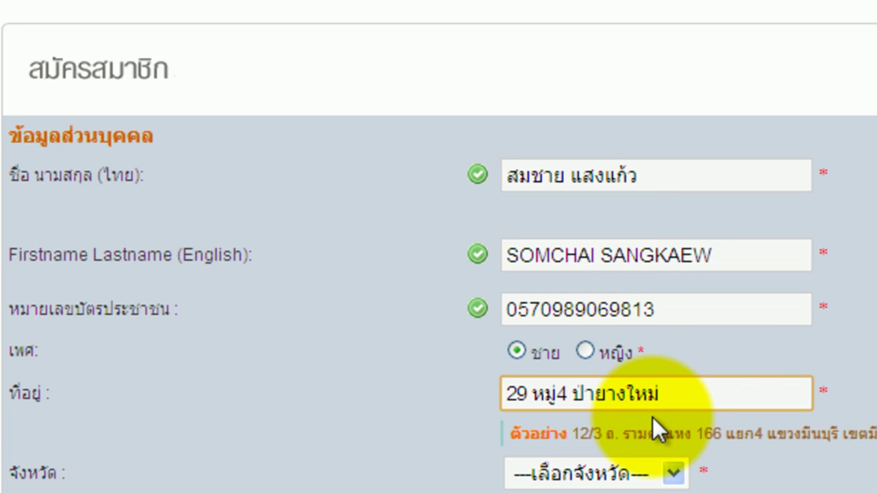
# Step: Type the applicant's house number and village into the address field
pyautogui.scroll(-3, 731, 339)
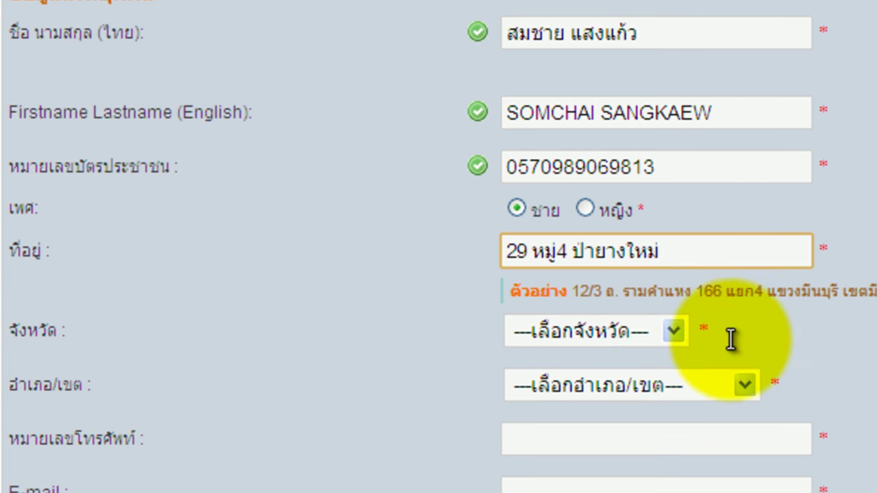
# Step: Choose เชียงราย as the province and อำเภอแม่สาย as the district
pyautogui.click(673, 333)
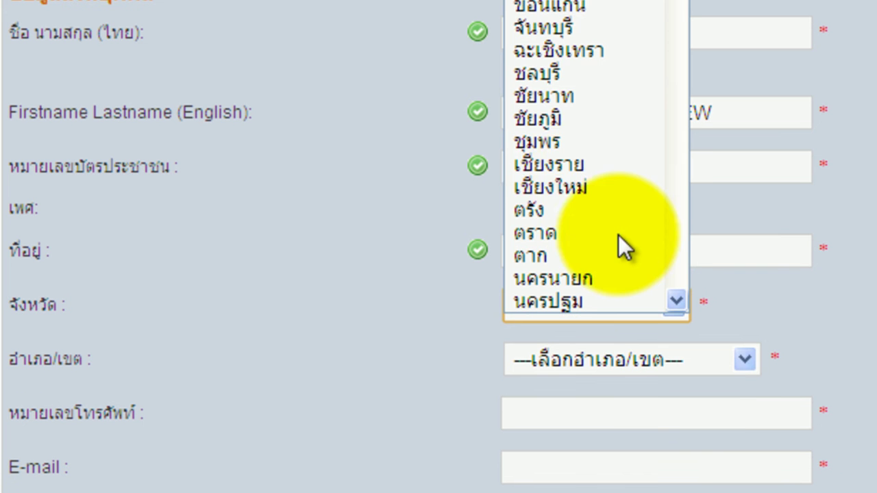
pyautogui.click(582, 165)
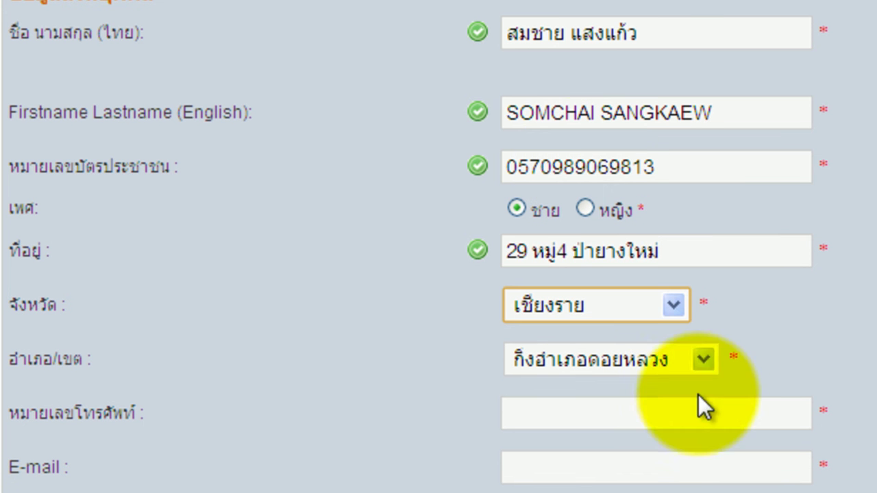
pyautogui.click(696, 361)
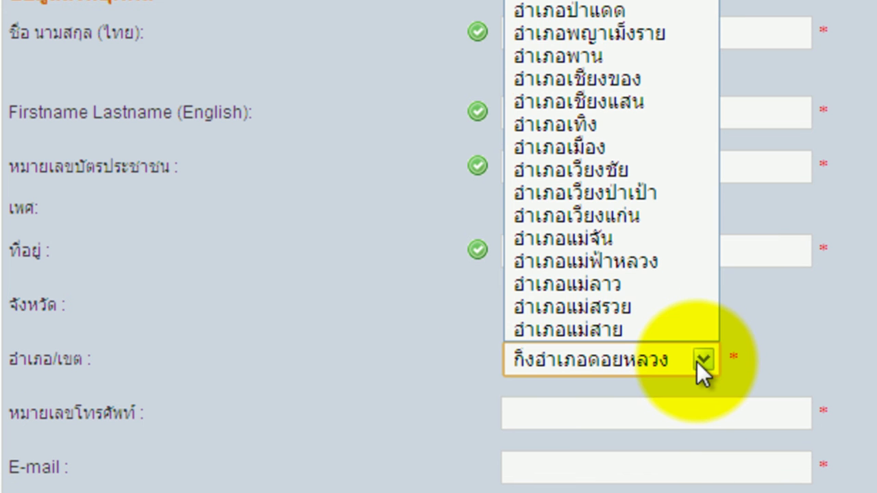
pyautogui.click(670, 328)
pyautogui.scroll(-2, 720, 343)
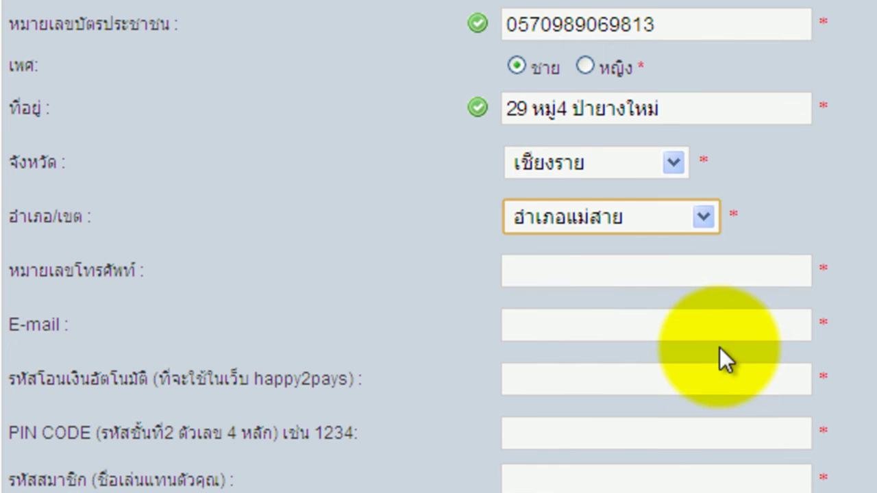
pyautogui.click(645, 272)
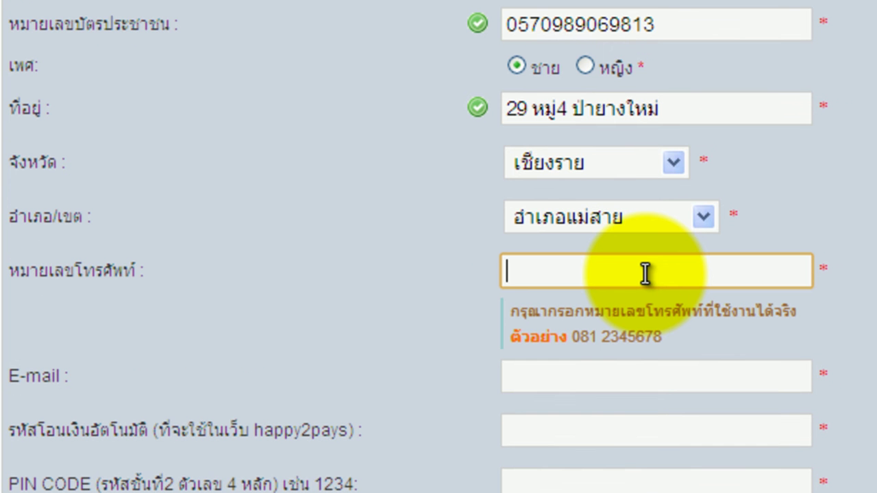
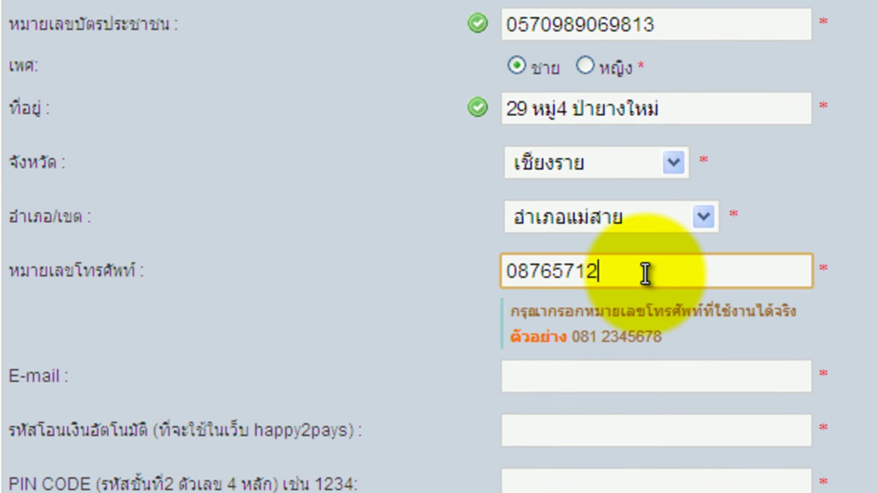
# Step: Enter the member's 10-digit phone number and move on so it validates
pyautogui.click(557, 382)
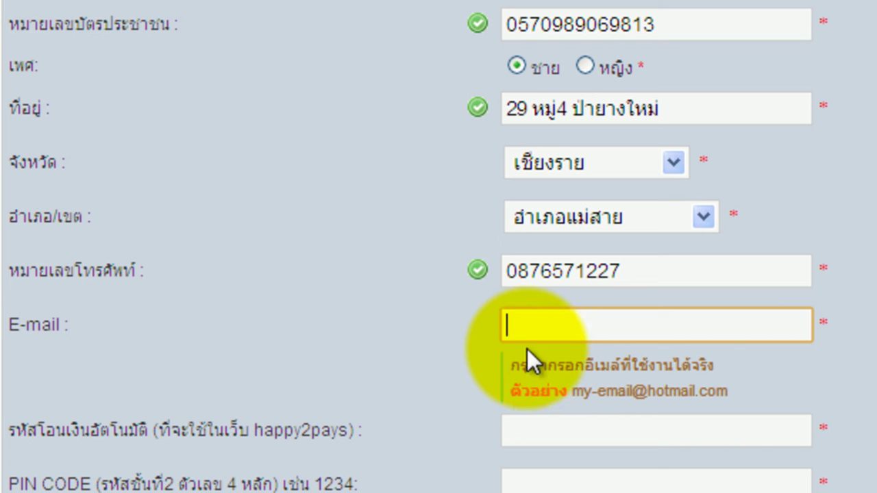
# Step: Enter the applicant's Gmail e-mail address, correcting a mistyped Thai character
pyautogui.write('หนท')
pyautogui.press('BackSpace')
pyautogui.press('BackSpace')
pyautogui.press('BackSpace')
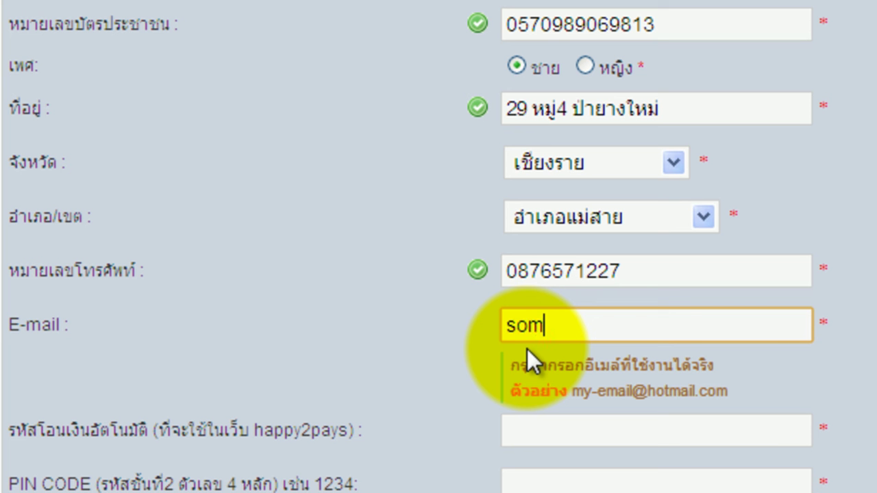
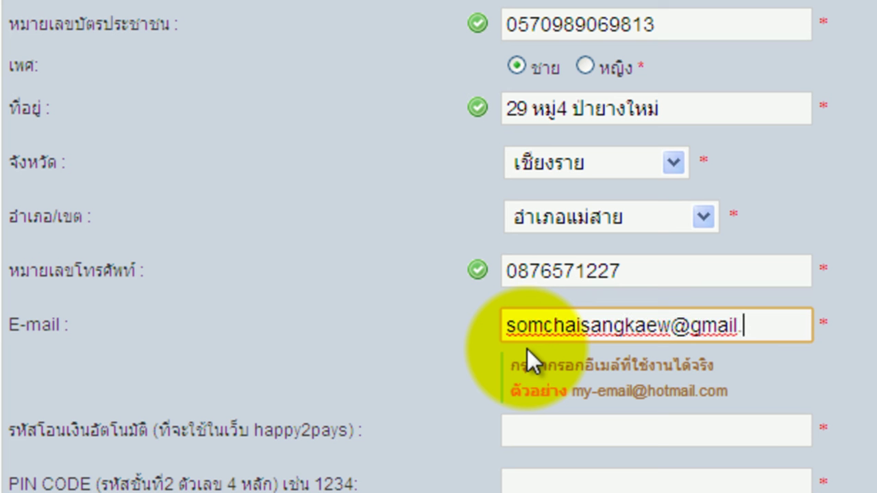
pyautogui.click(539, 431)
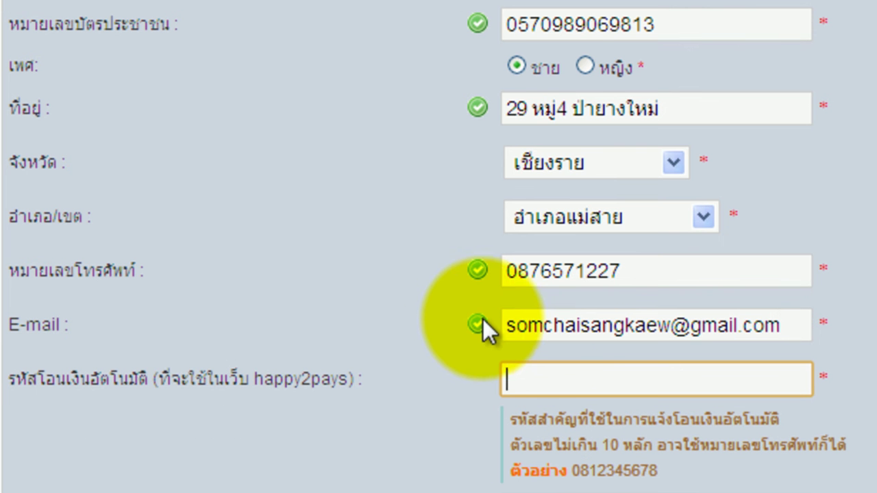
pyautogui.scroll(-3, 205, 297)
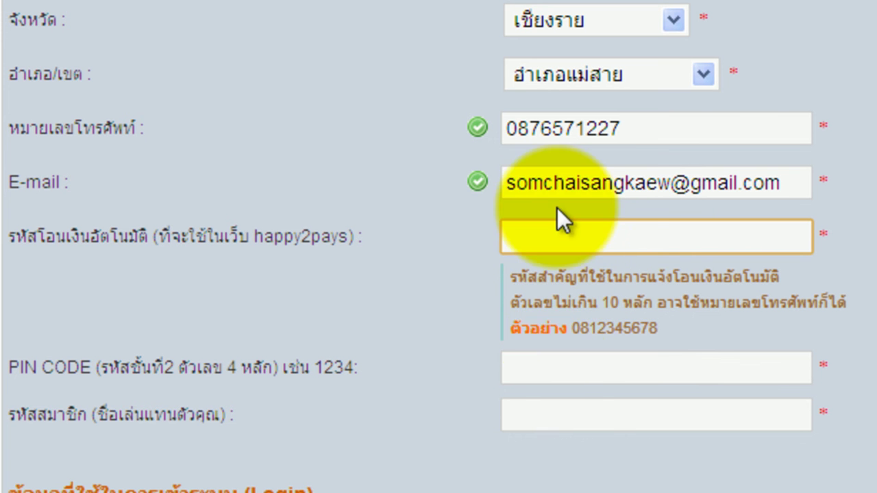
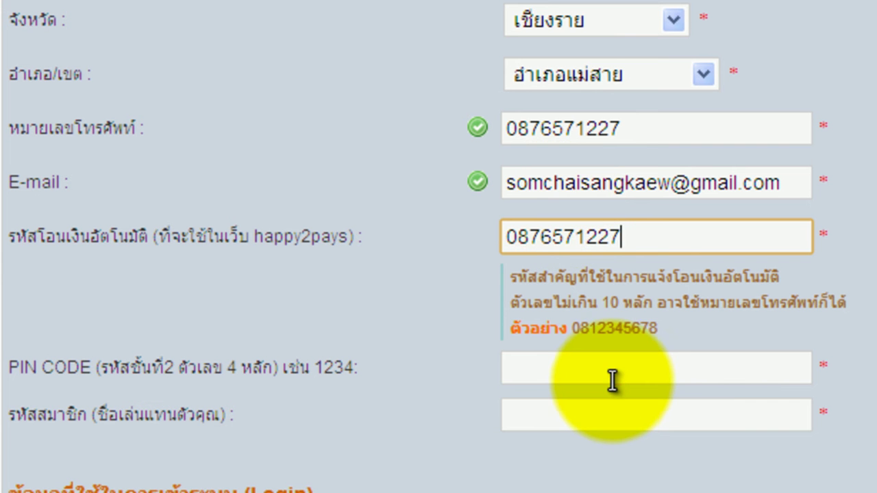
# Step: Enter an automatic-transfer code and dismiss the alert saying it's already taken
pyautogui.click(612, 381)
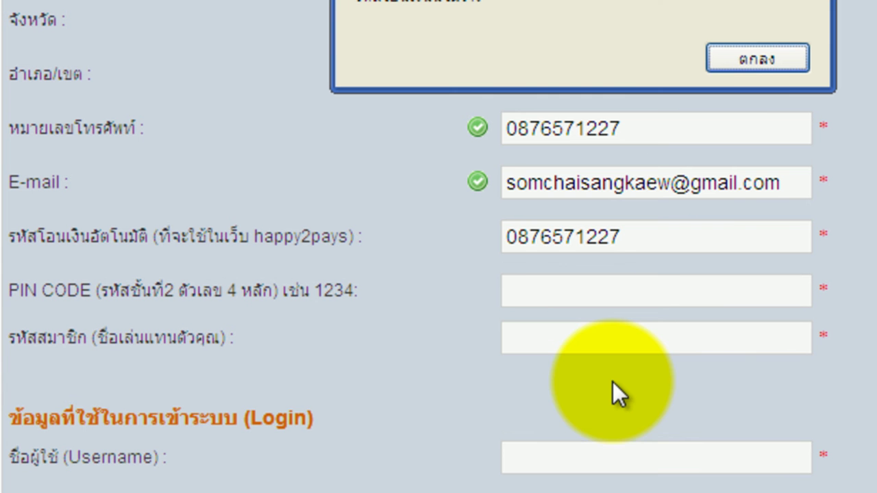
pyautogui.click(748, 66)
pyautogui.click(622, 245)
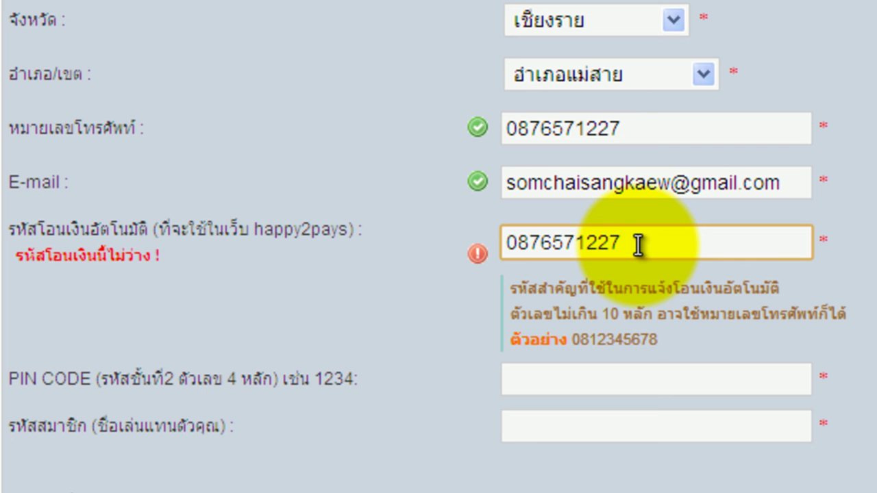
# Step: Trim the trailing digits from the transfer code so it validates as available
pyautogui.moveTo(636, 247); pyautogui.dragTo(550, 243)
pyautogui.press('BackSpace')
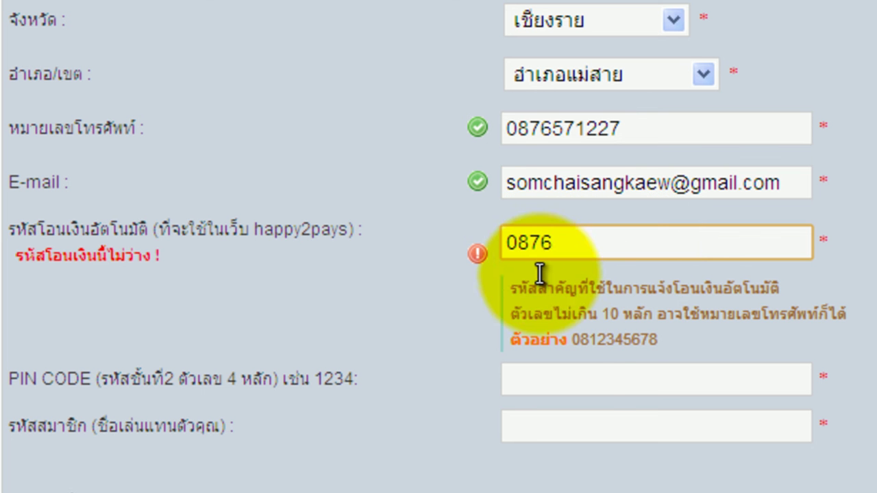
pyautogui.click(561, 371)
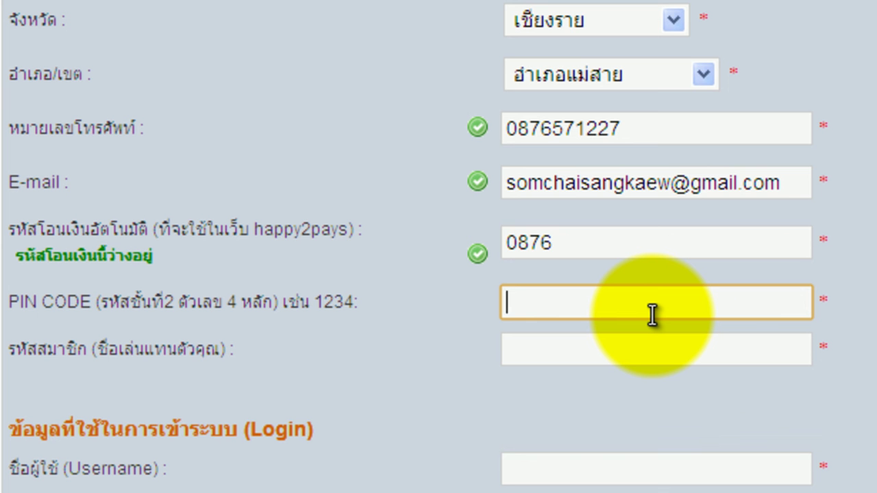
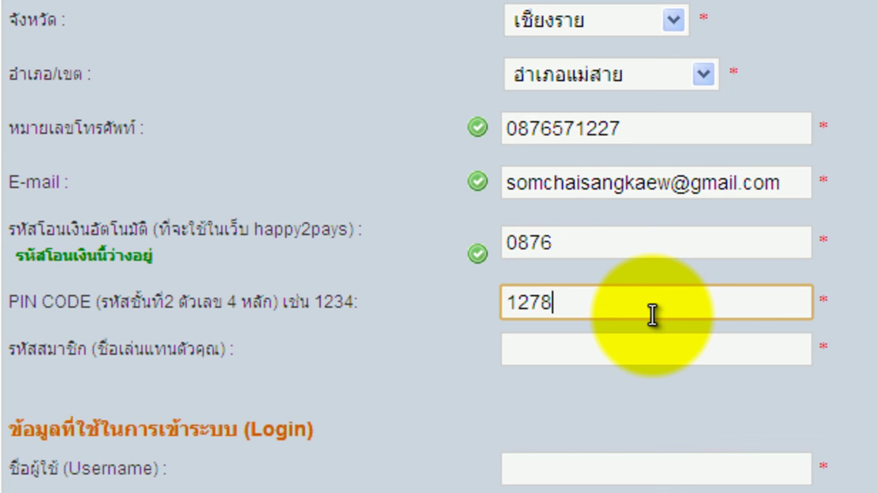
# Step: Enter the four-digit PIN code, fixing a mistyped digit
pyautogui.click(593, 342)
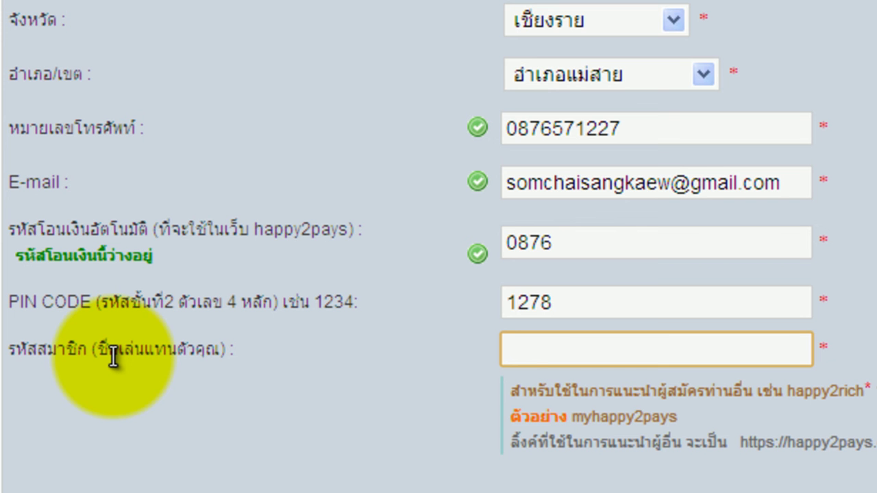
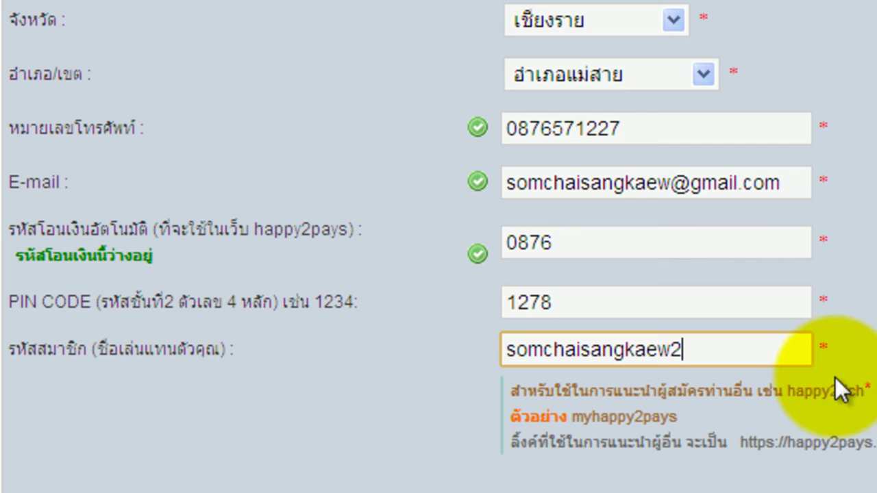
# Step: Enter a member nickname code, then change its last digit to 3 after the unavailable warning
pyautogui.click(871, 281)
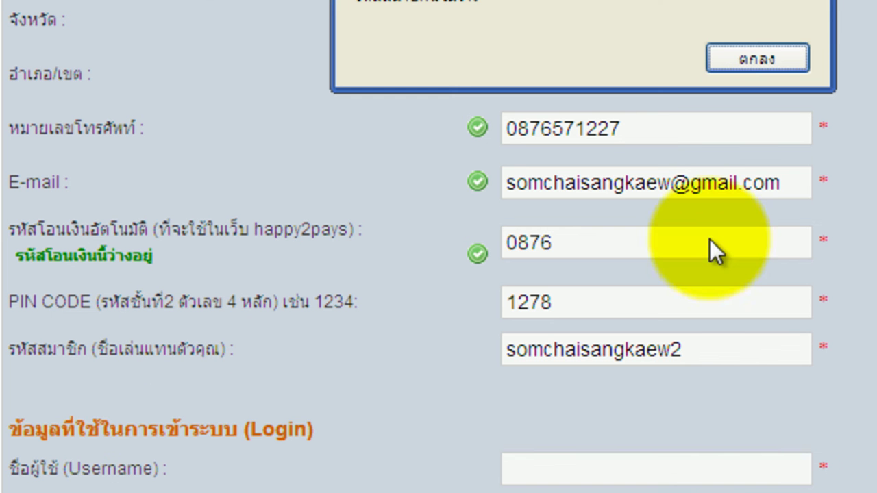
pyautogui.press('Return')
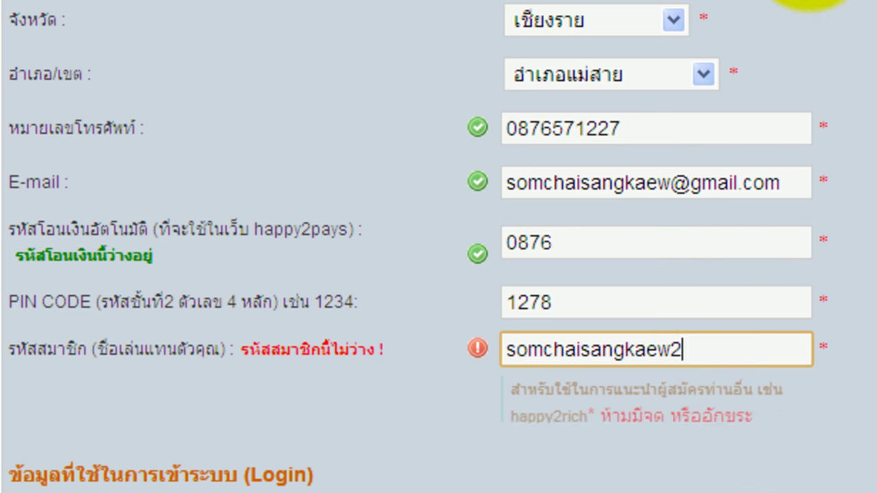
pyautogui.press('BackSpace')
pyautogui.write('3')
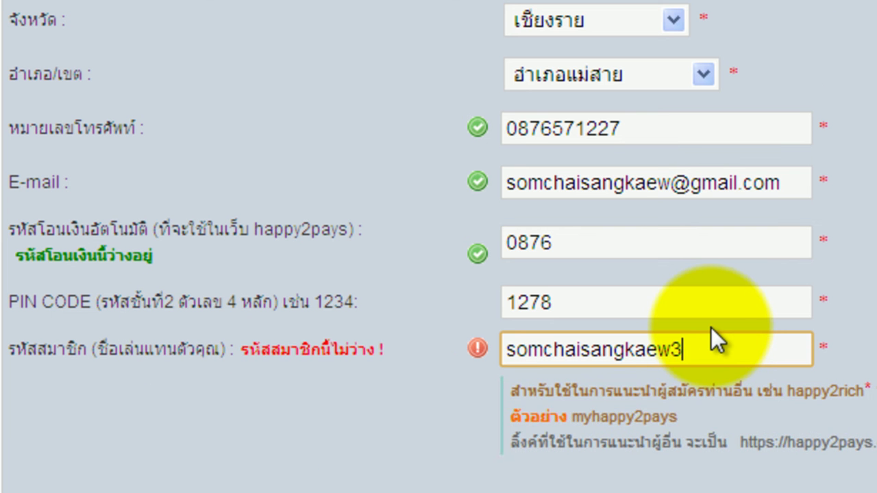
pyautogui.press('Tab')
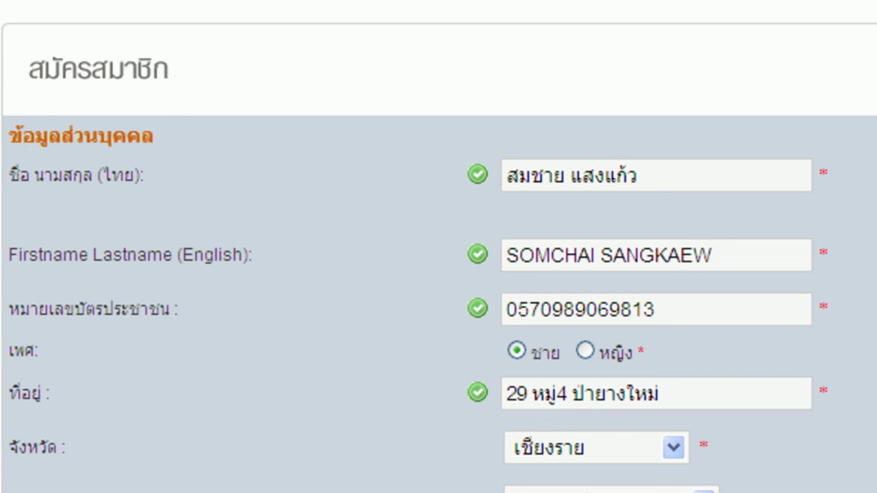
# Step: Enter a login username in the Login section and have it confirmed available
pyautogui.scroll(-8, 866, 29)
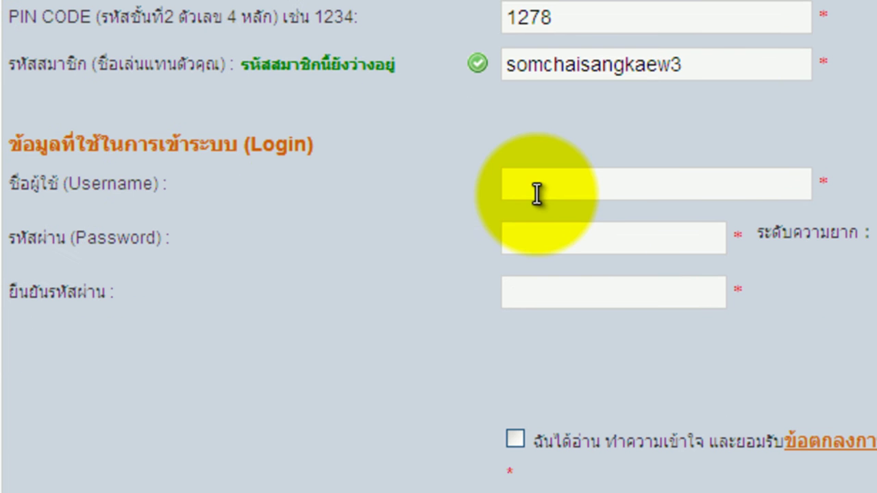
pyautogui.click(547, 189)
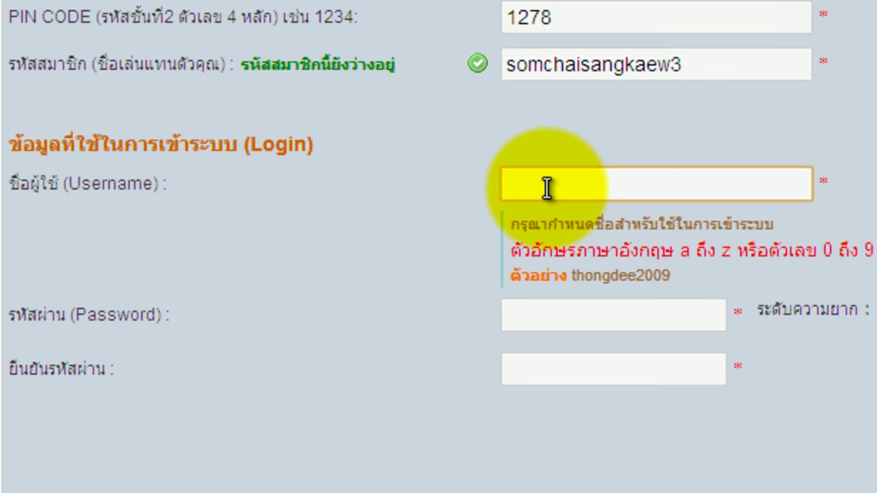
pyautogui.write('aeee')
pyautogui.click(572, 309)
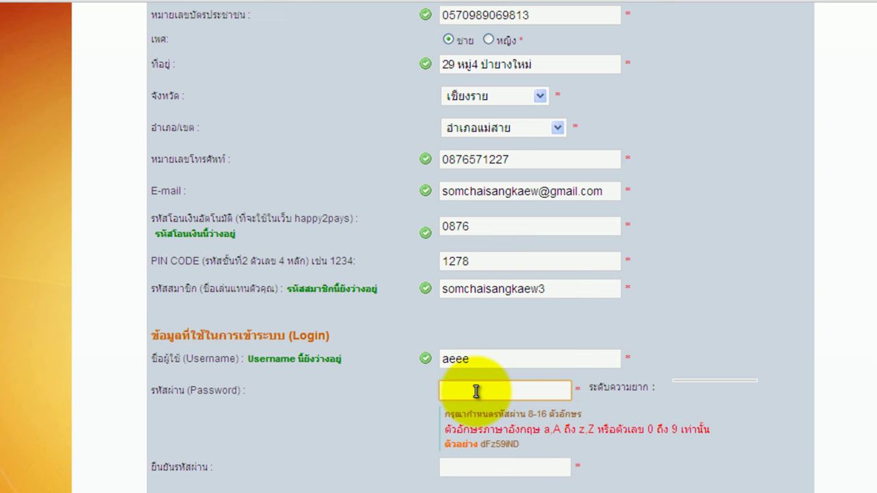
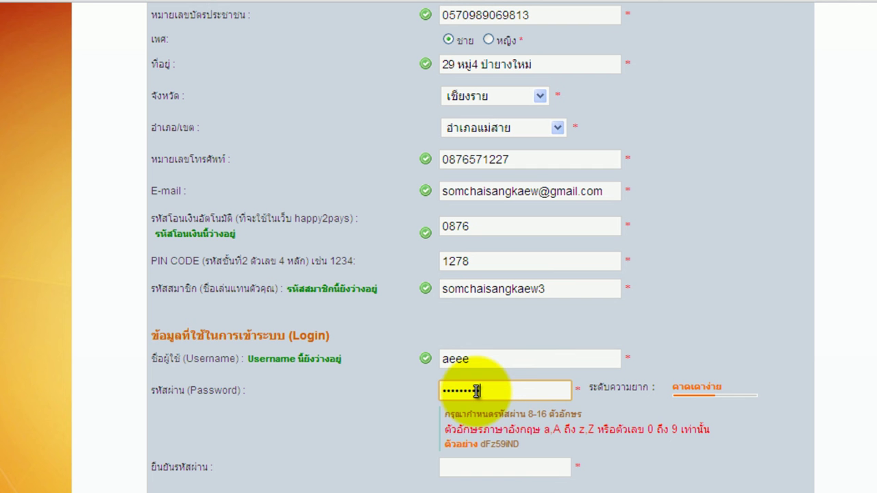
# Step: Type the account password and retype it in the Confirm Password field
pyautogui.click(478, 469)
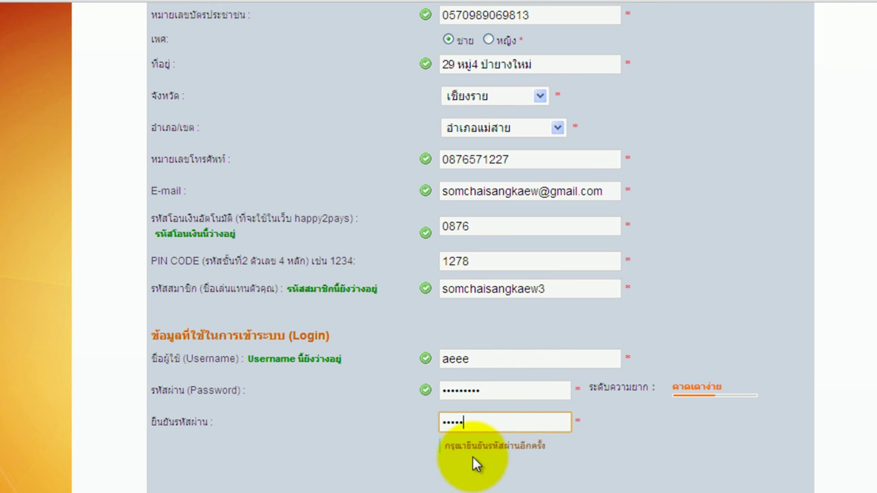
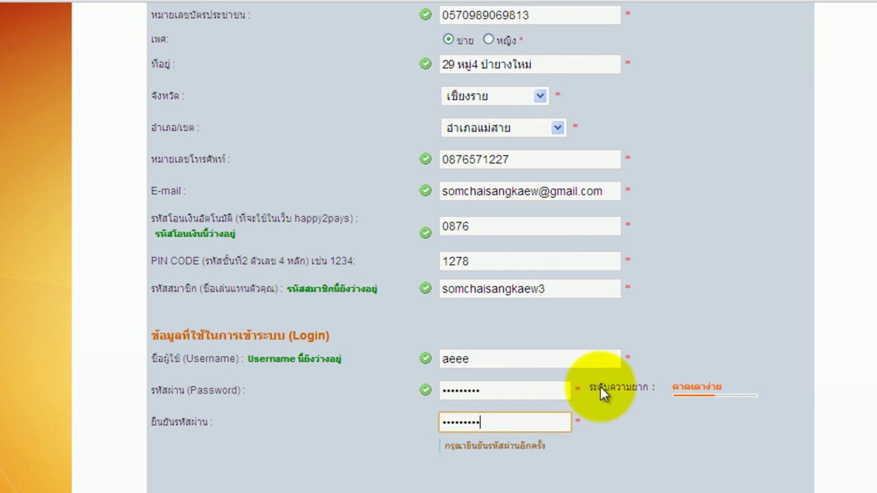
pyautogui.scroll(1, 689, 282)
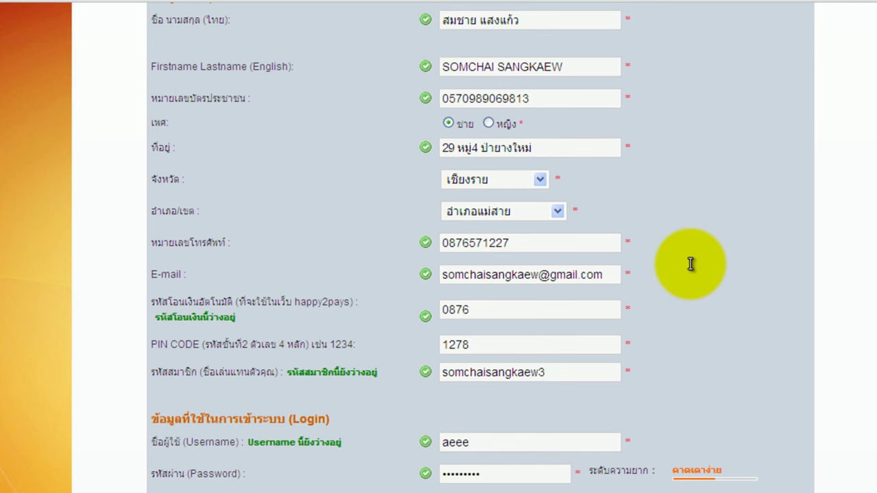
pyautogui.scroll(-2, 499, 260)
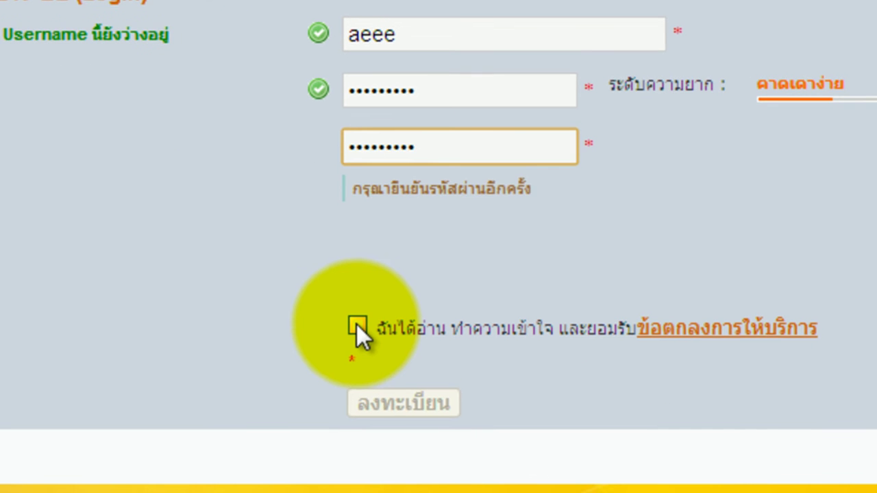
# Step: Tick the 'I have read, understood and accept the terms of service' checkbox, then look back over the filled form
pyautogui.click(447, 463)
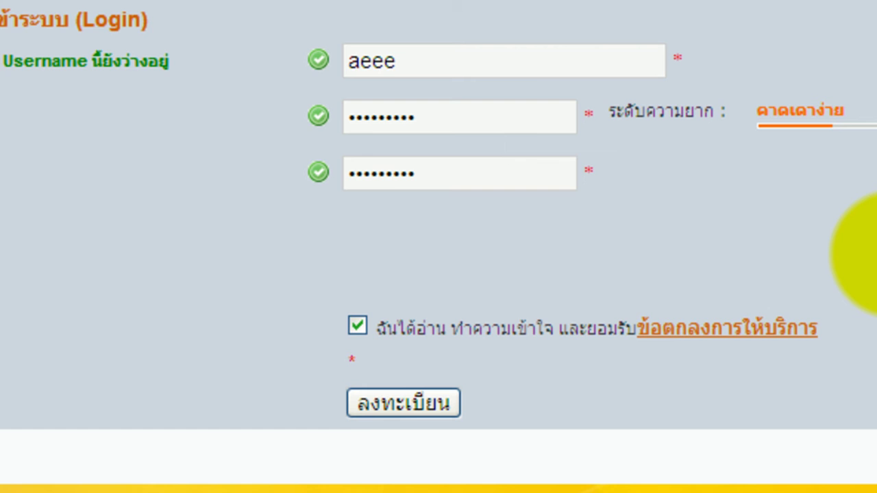
pyautogui.scroll(4, 863, 247)
pyautogui.scroll(2, 845, 180)
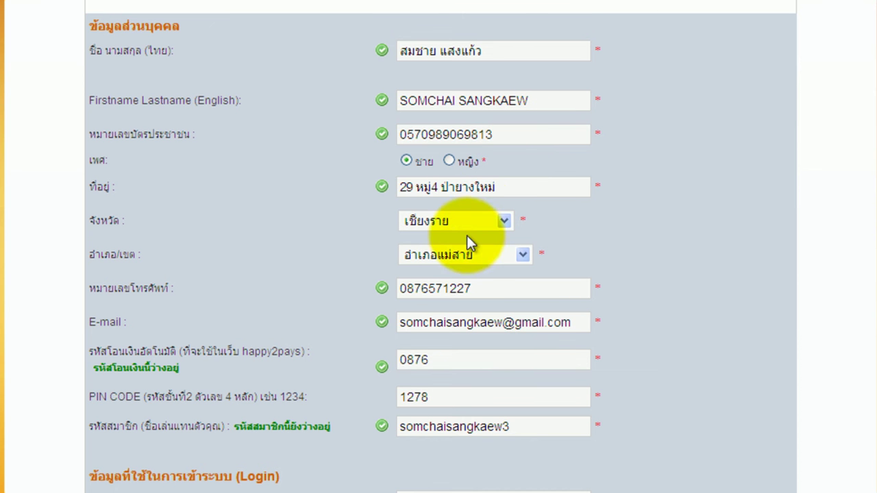
pyautogui.scroll(-3, 478, 312)
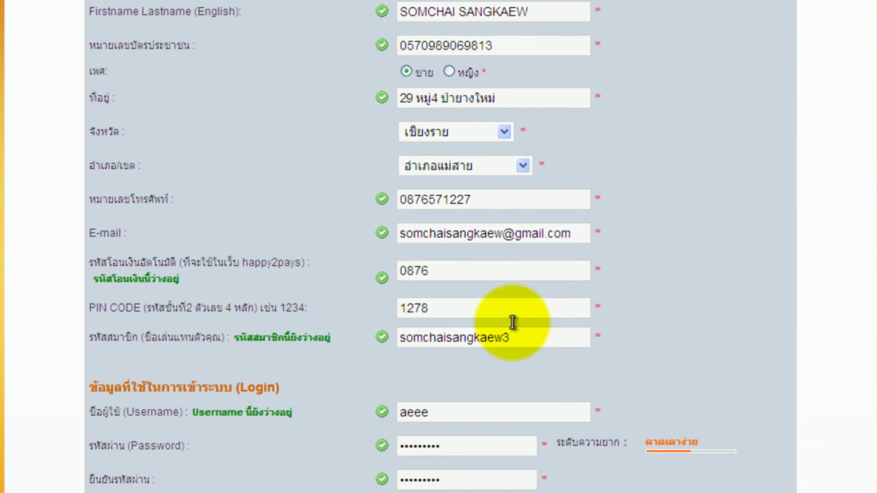
pyautogui.scroll(-5, 521, 351)
pyautogui.scroll(3, 703, 288)
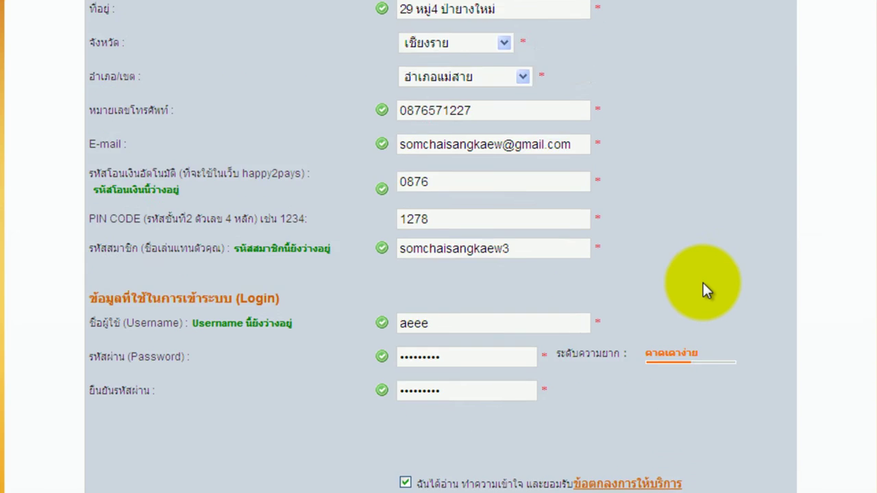
pyautogui.scroll(-3, 699, 283)
pyautogui.scroll(6, 685, 281)
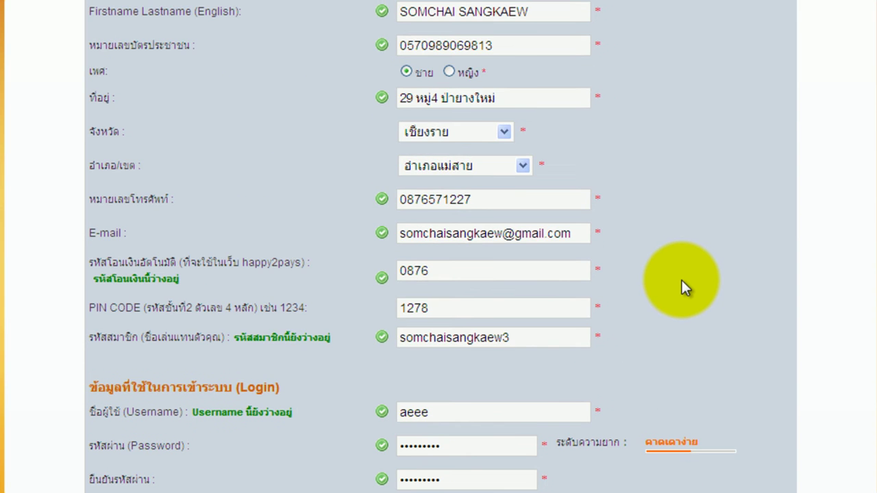
pyautogui.scroll(9, 677, 280)
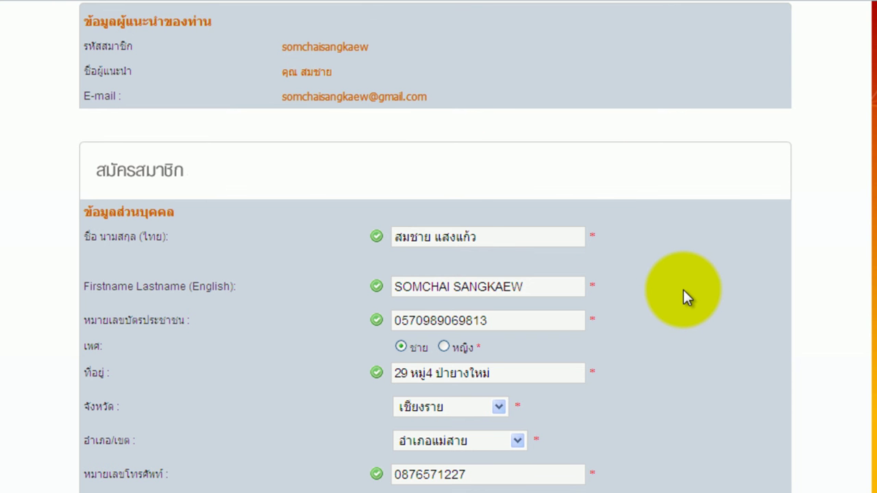
pyautogui.scroll(-5, 683, 288)
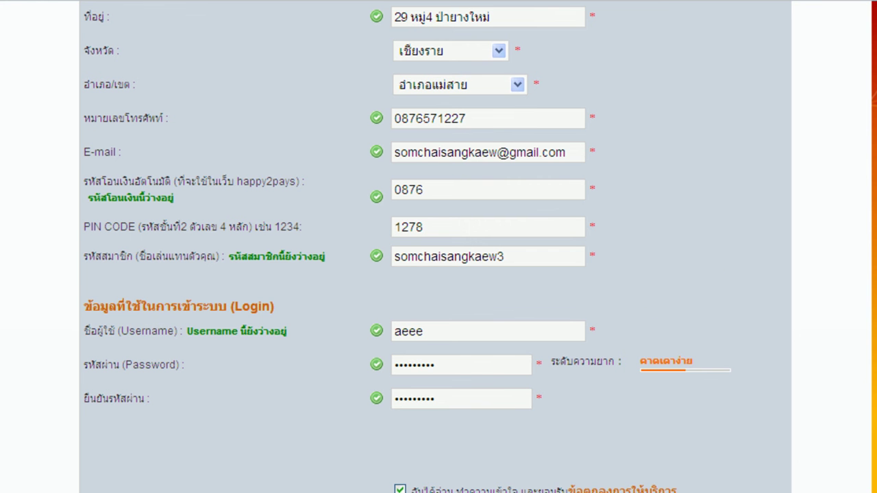
# Step: Submit the form with ลงทะเบียน and confirm the member details on the summary page
pyautogui.click(421, 448)
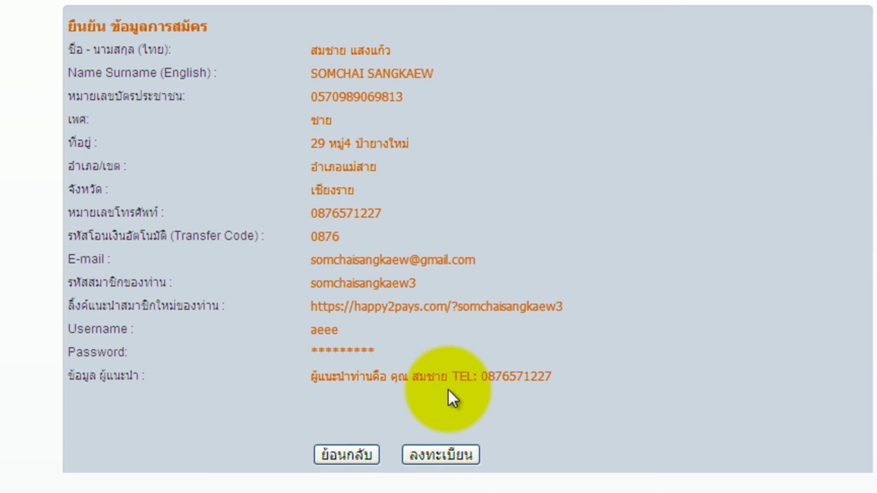
pyautogui.click(429, 453)
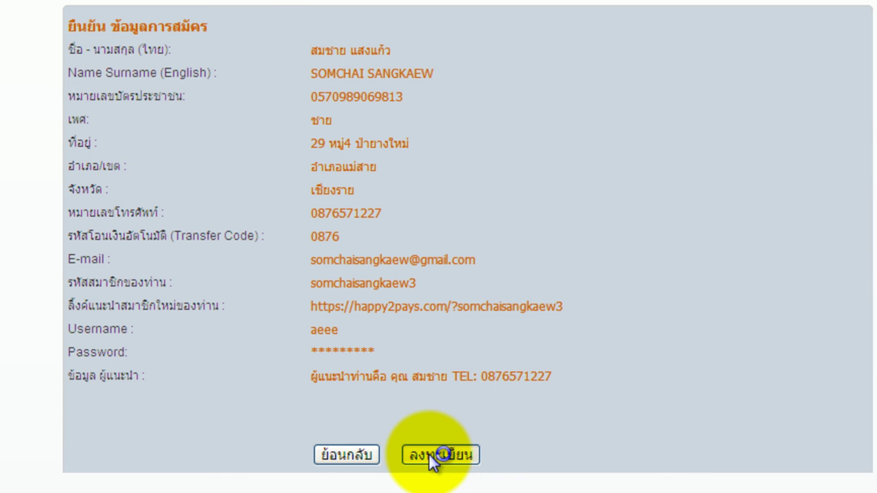